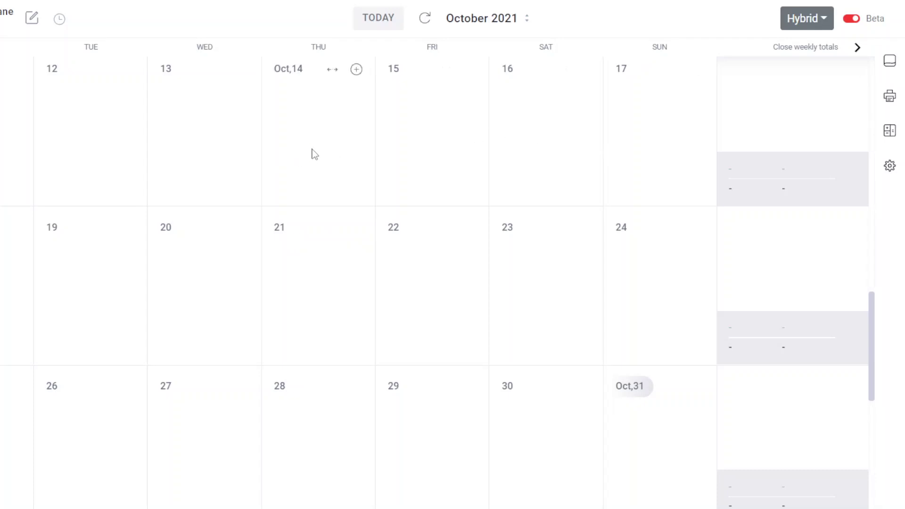
# Step: Open the workout calculators and look through the Palladino calculators down to the one for races of 40 minutes or less
pyautogui.click(892, 135)
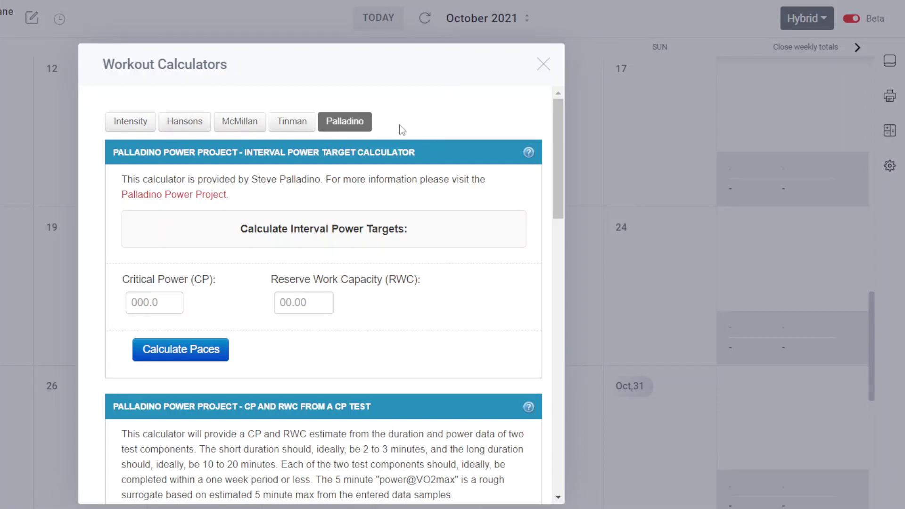
pyautogui.scroll(-3, 413, 132)
pyautogui.scroll(-5, 418, 150)
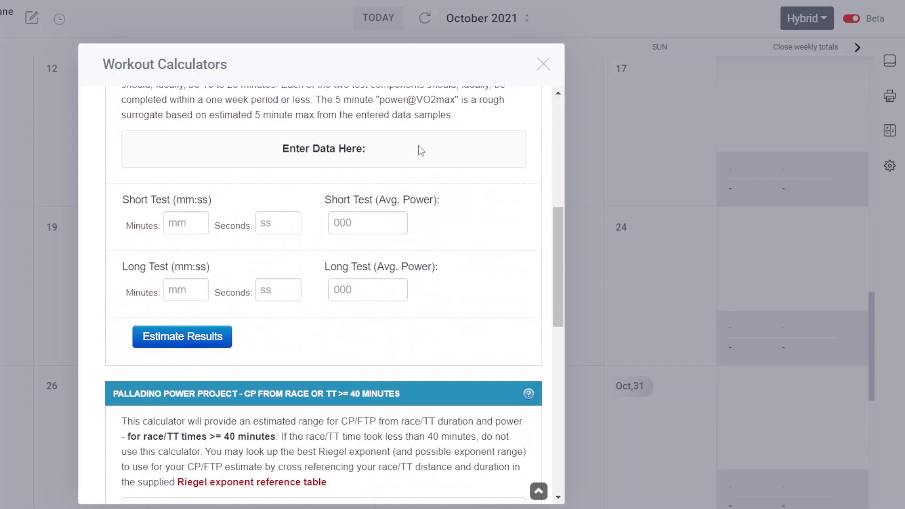
pyautogui.scroll(6, 383, 150)
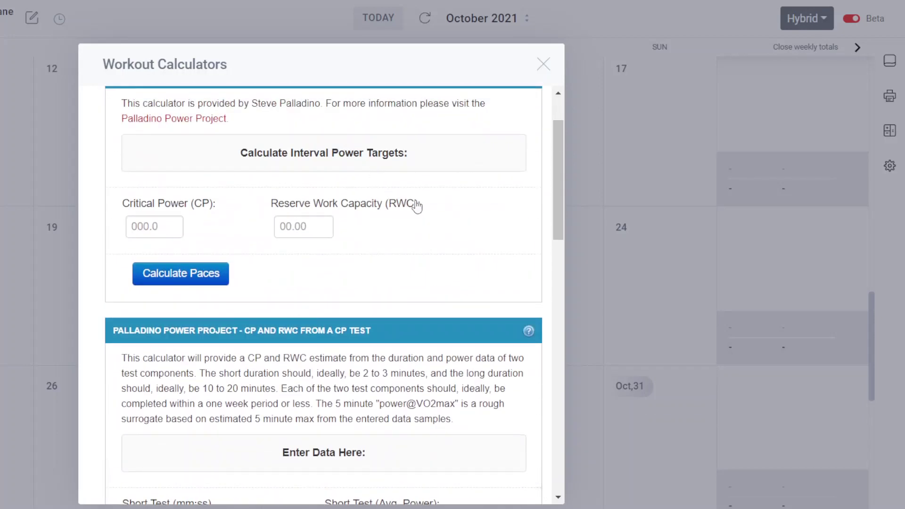
pyautogui.scroll(2, 417, 208)
pyautogui.scroll(-10, 426, 205)
pyautogui.scroll(-4, 427, 206)
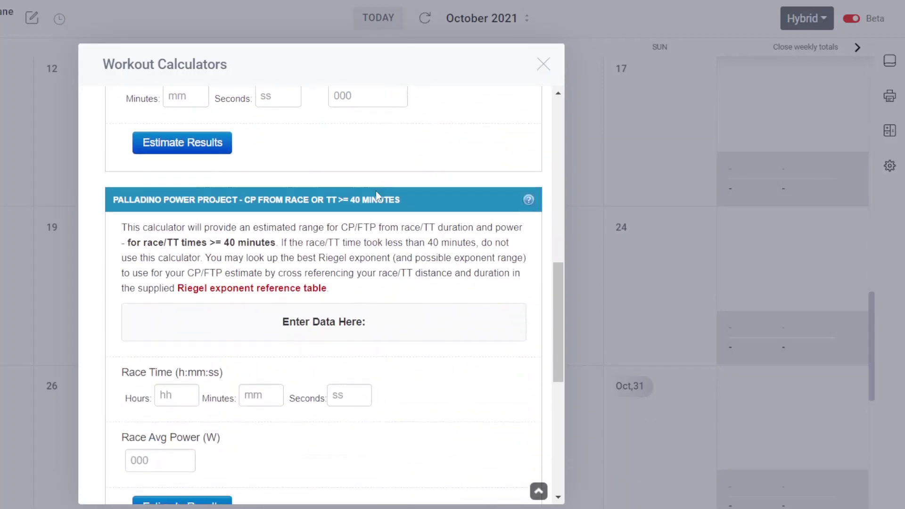
pyautogui.scroll(-2, 368, 144)
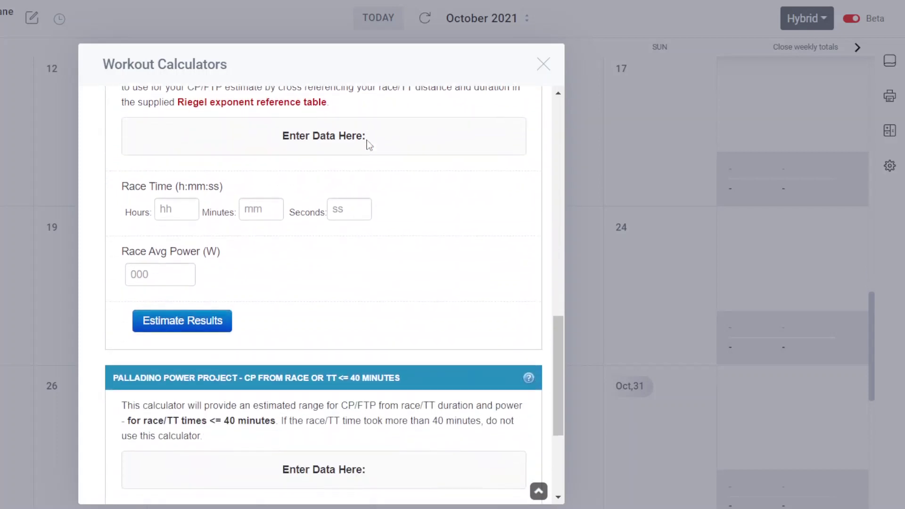
pyautogui.scroll(-2, 428, 146)
pyautogui.scroll(-2, 428, 148)
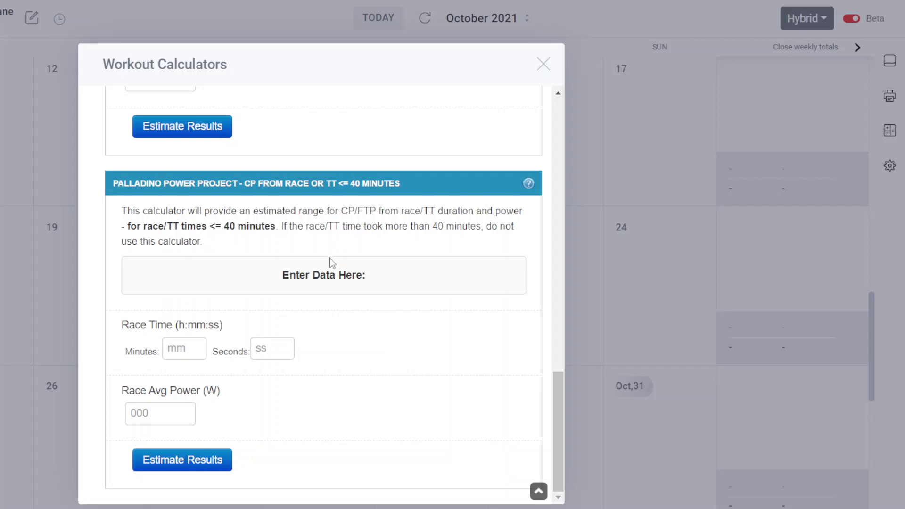
# Step: Estimate critical power in the 40-minutes-or-less race calculator from a 19:11 race at 289 W and view the resulting CP/FTP ranges
pyautogui.scroll(6, 447, 353)
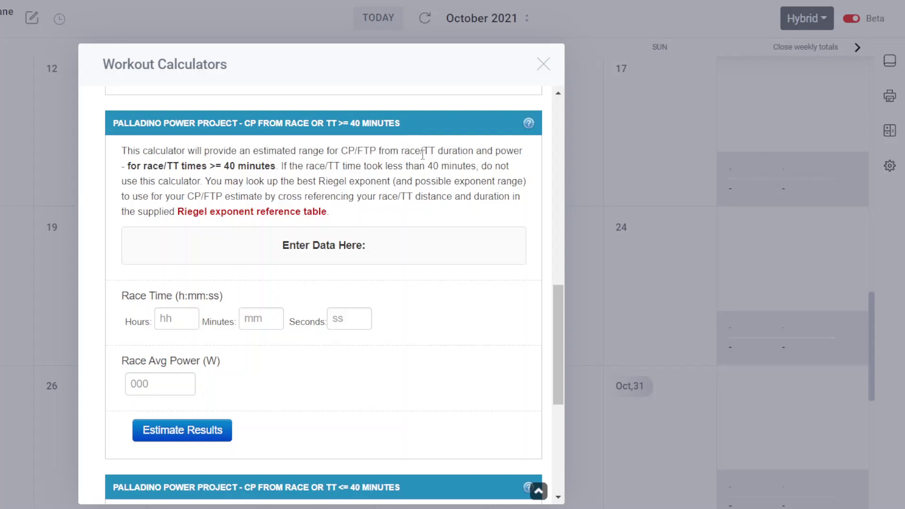
pyautogui.scroll(-2, 417, 192)
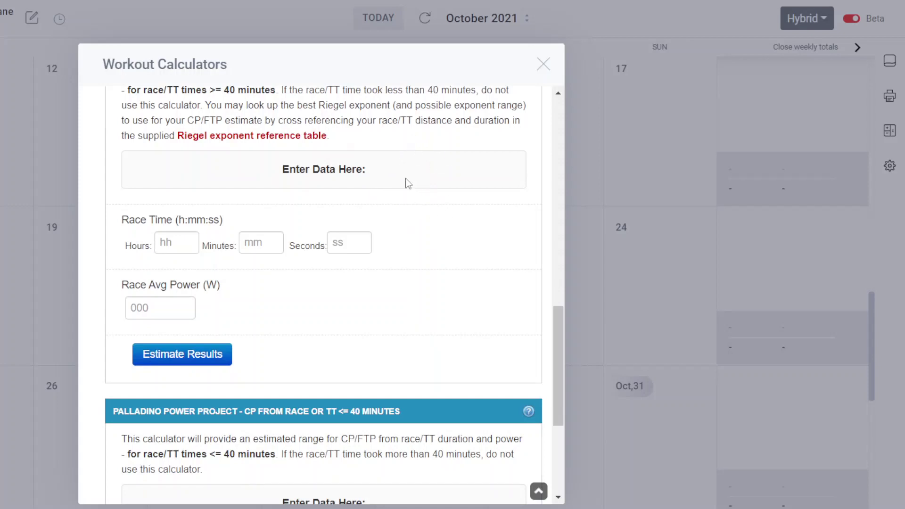
pyautogui.scroll(-5, 418, 193)
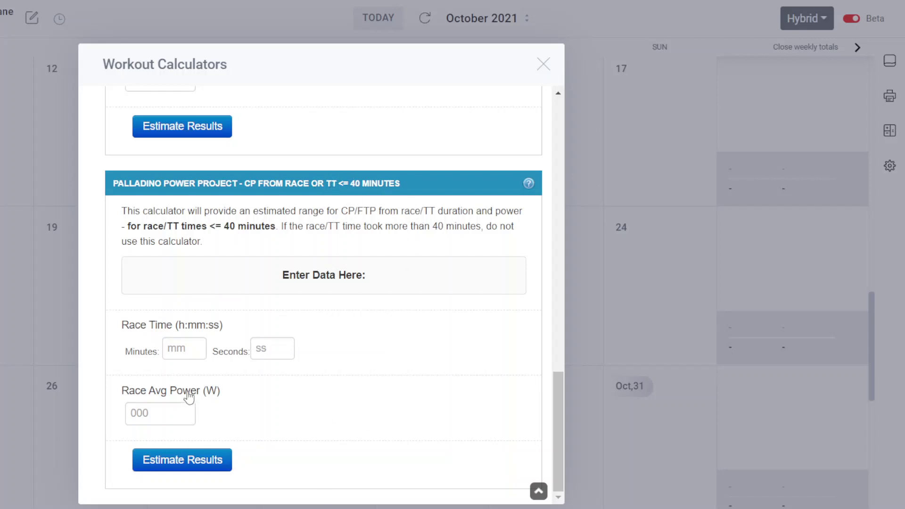
pyautogui.click(175, 349)
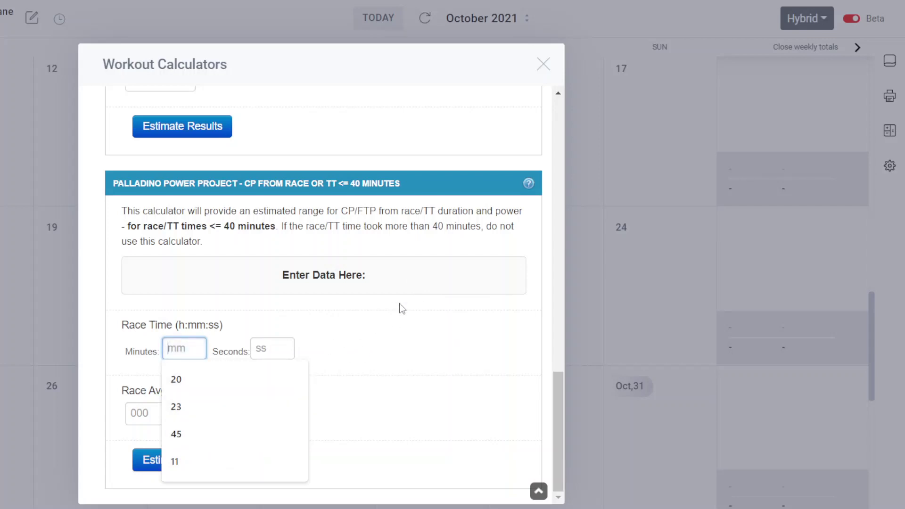
pyautogui.write('19')
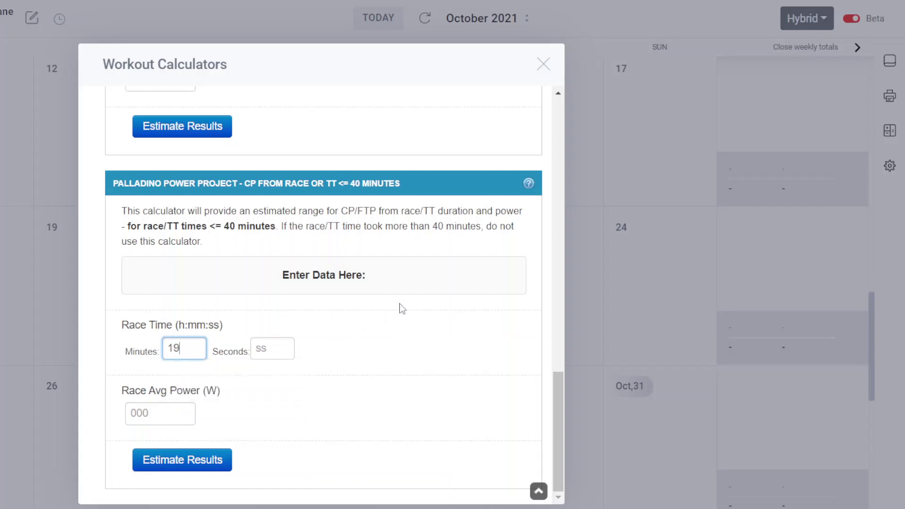
pyautogui.click(261, 343)
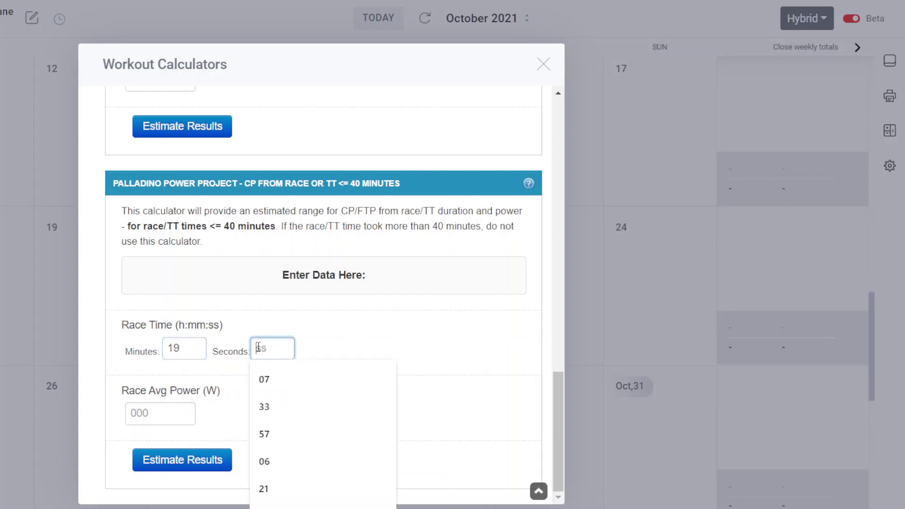
pyautogui.write('11')
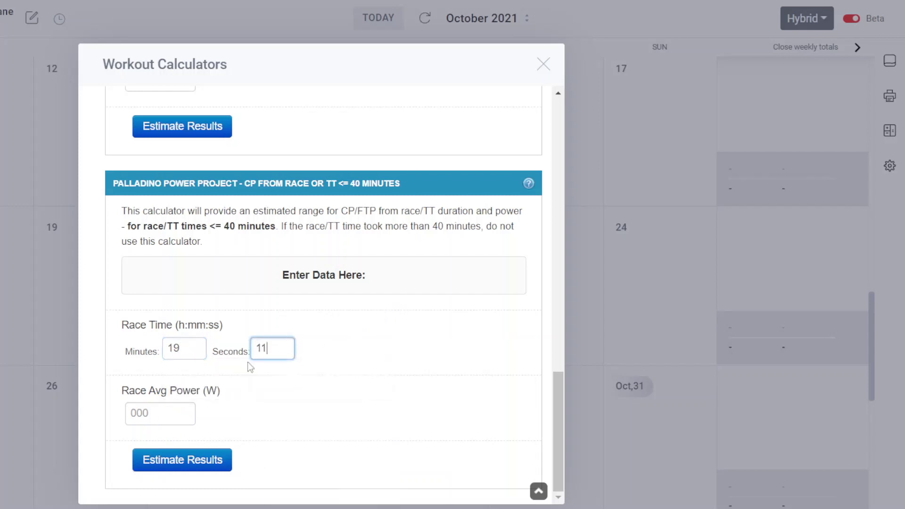
pyautogui.click(163, 412)
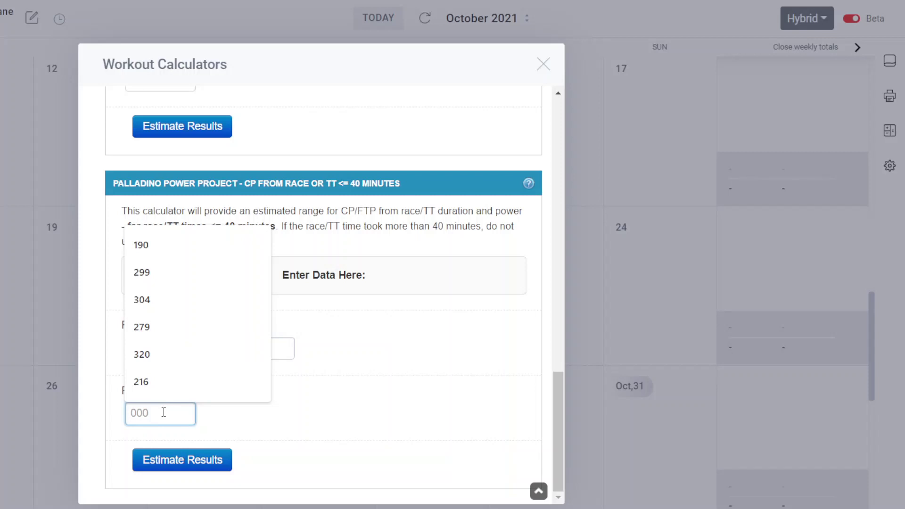
pyautogui.write('289')
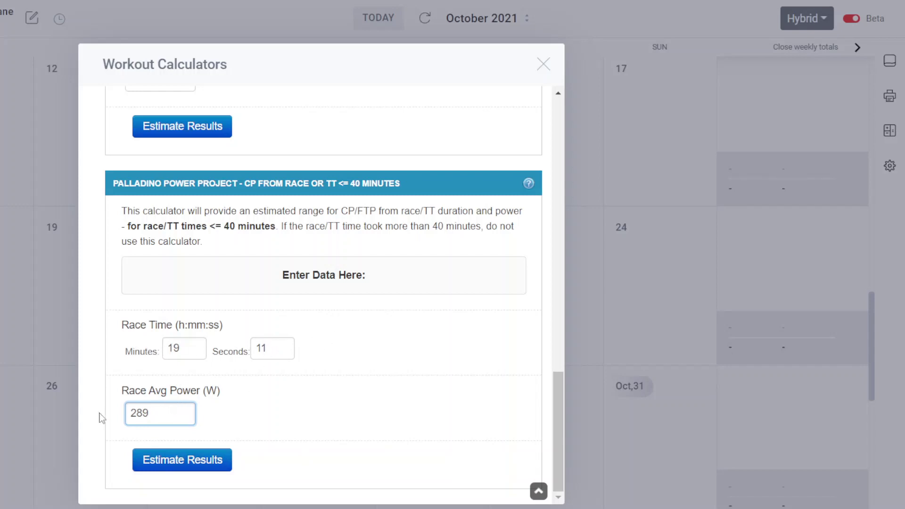
pyautogui.click(180, 464)
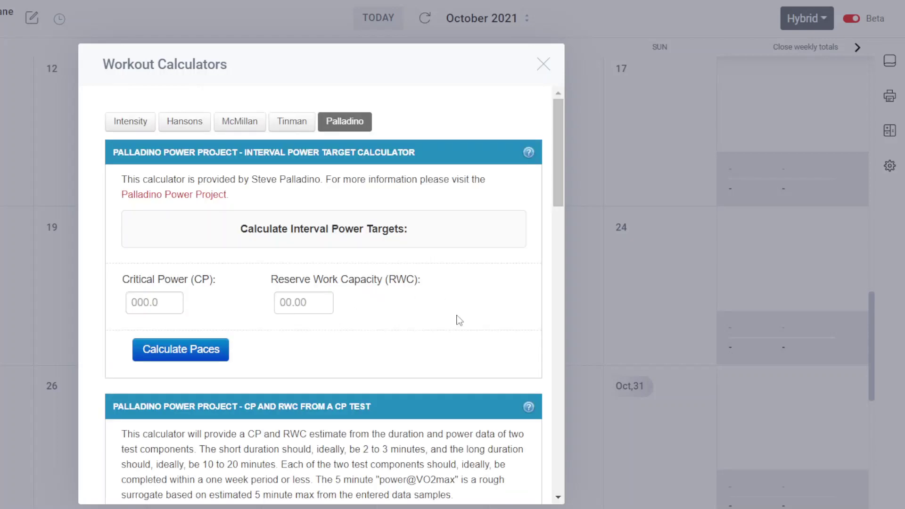
pyautogui.scroll(-15, 426, 301)
pyautogui.scroll(-4, 426, 302)
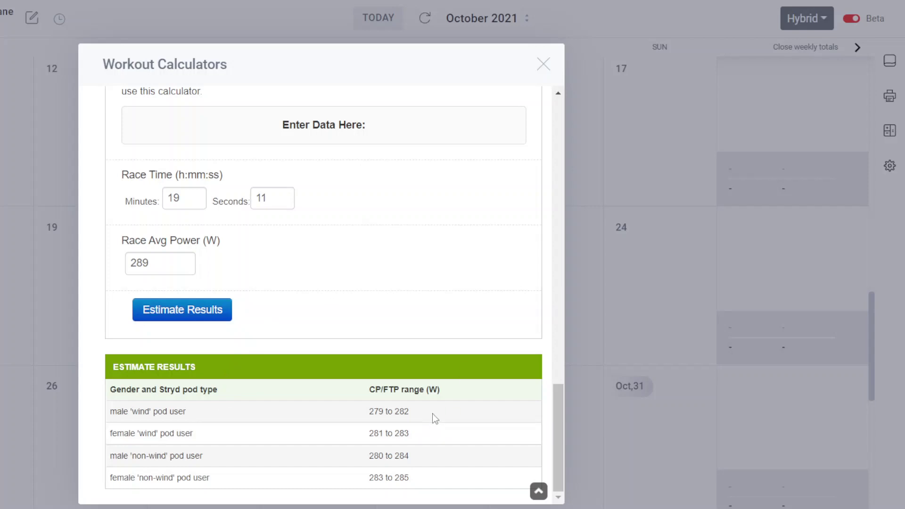
# Step: Review the Palladino CP test calculator and compare the two race calculators for efforts above and below 40 minutes
pyautogui.scroll(2, 434, 417)
pyautogui.scroll(10, 432, 414)
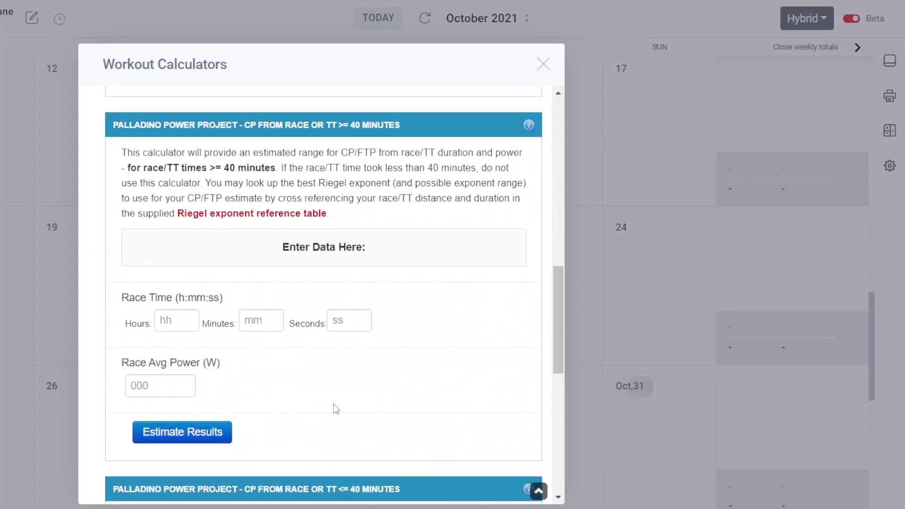
pyautogui.scroll(4, 342, 365)
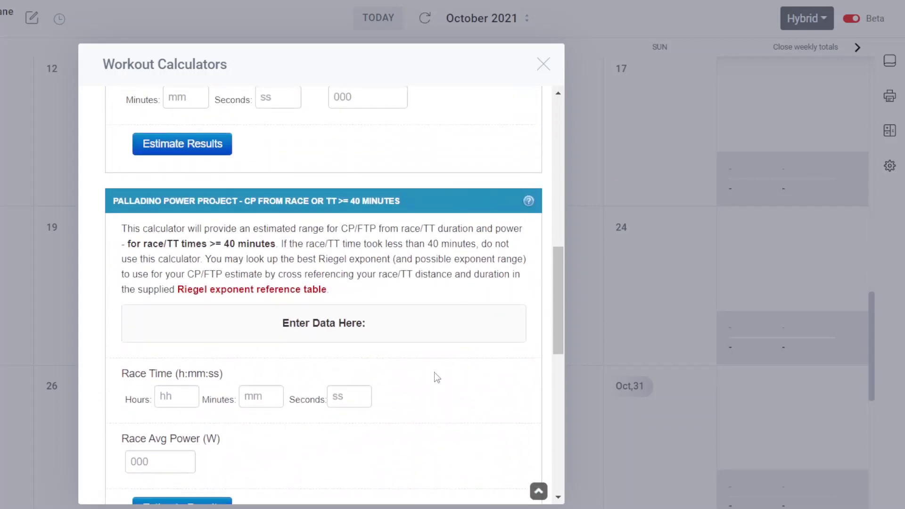
pyautogui.scroll(4, 394, 390)
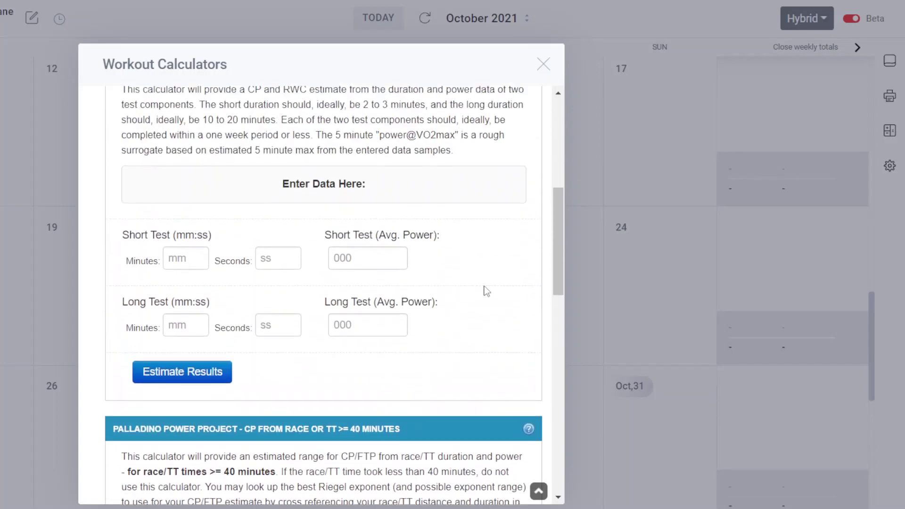
pyautogui.scroll(4, 476, 326)
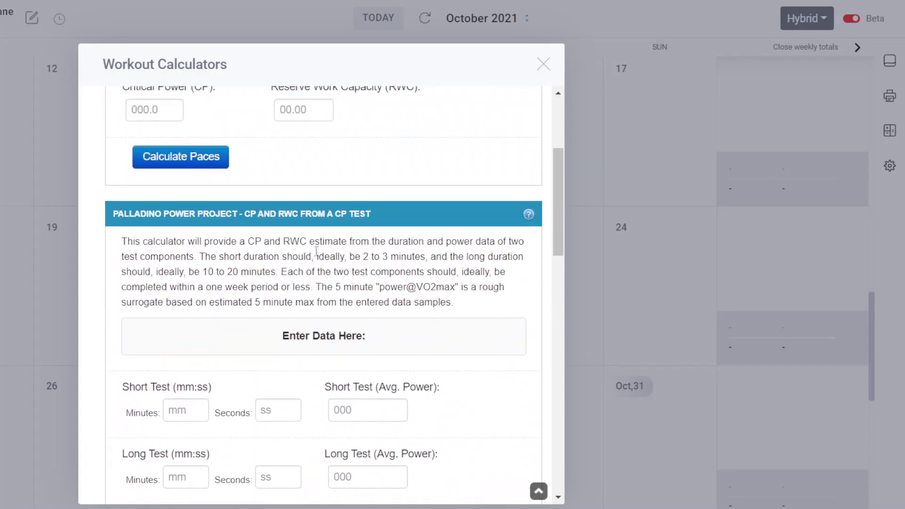
pyautogui.scroll(-6, 360, 254)
pyautogui.scroll(4, 360, 266)
pyautogui.scroll(-6, 361, 265)
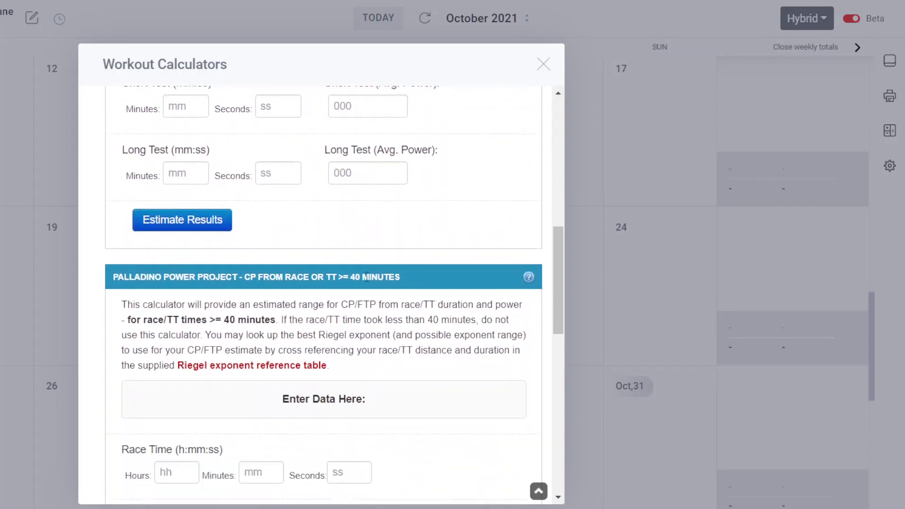
pyautogui.scroll(-9, 417, 301)
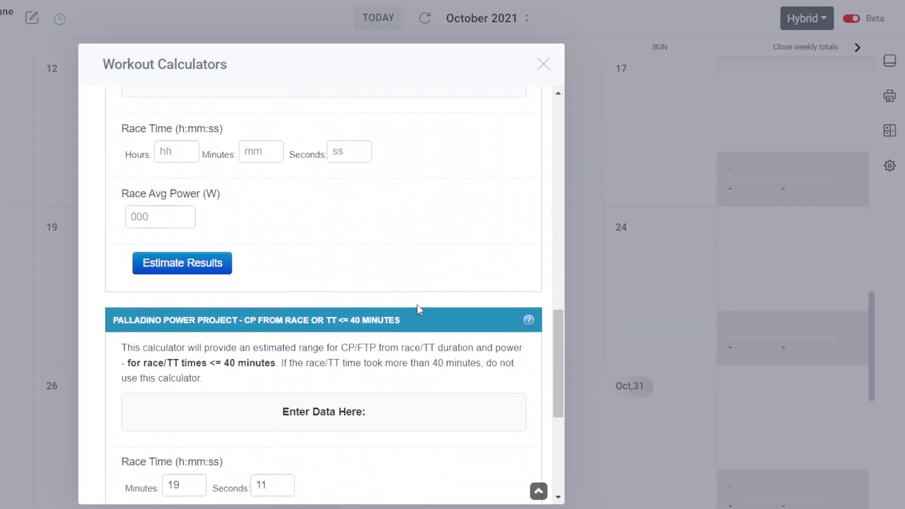
pyautogui.scroll(-1, 419, 310)
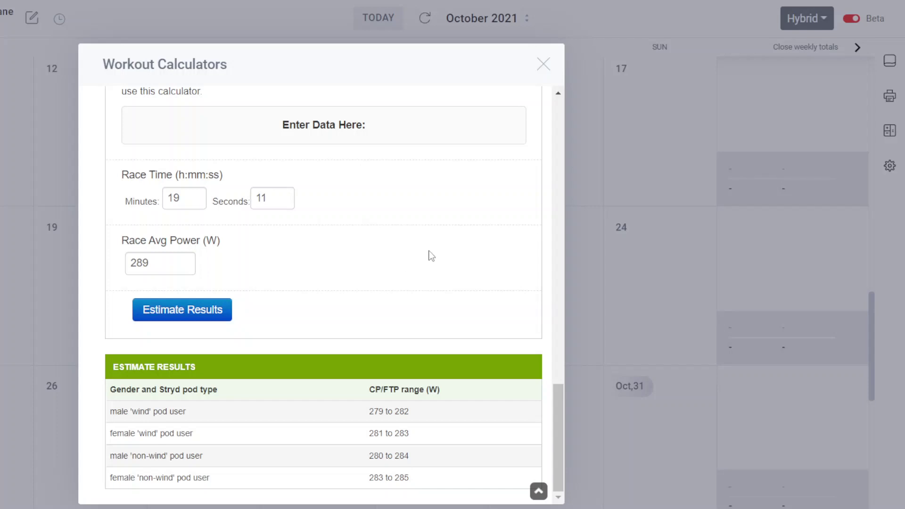
pyautogui.scroll(3, 405, 258)
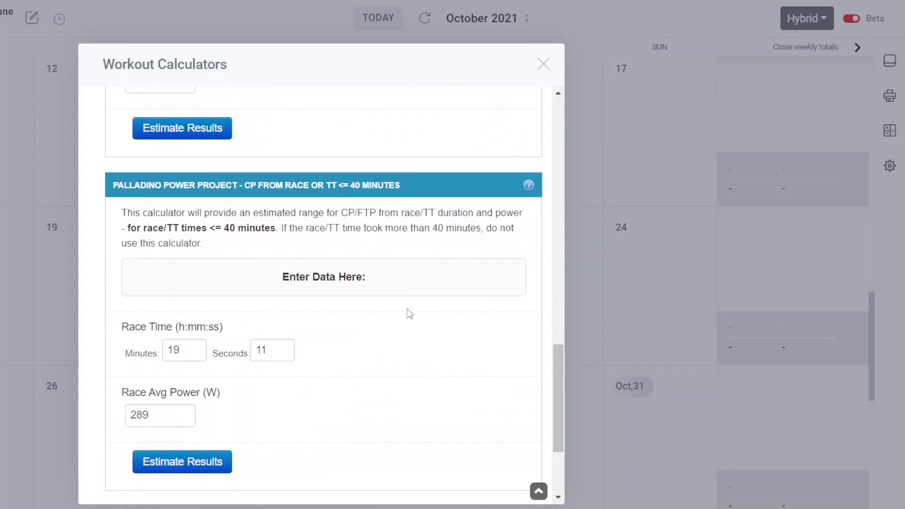
pyautogui.scroll(5, 406, 309)
pyautogui.scroll(2, 421, 311)
pyautogui.scroll(-8, 418, 309)
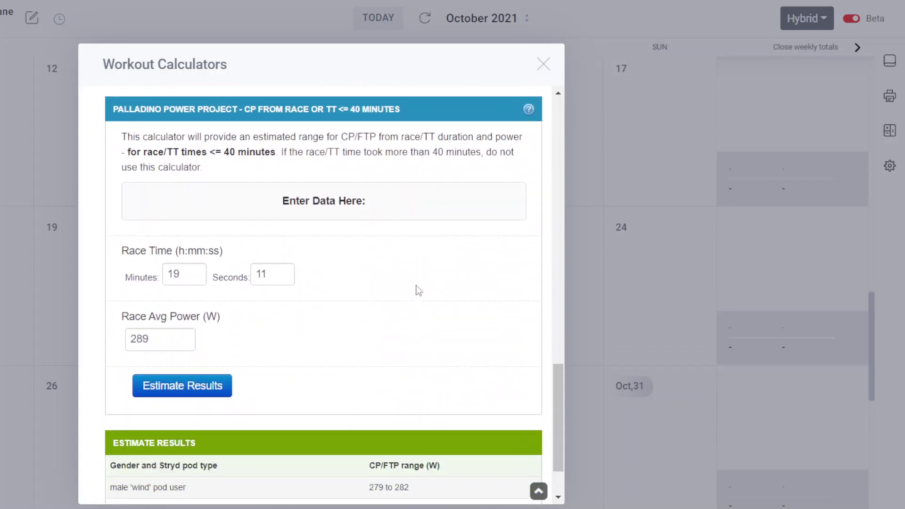
pyautogui.scroll(-2, 423, 268)
pyautogui.scroll(2, 422, 266)
# Step: Set the race time in the 40-minutes-or-less calculator to 20 minutes 05 seconds
pyautogui.click(187, 276)
pyautogui.moveTo(187, 276); pyautogui.dragTo(160, 277)
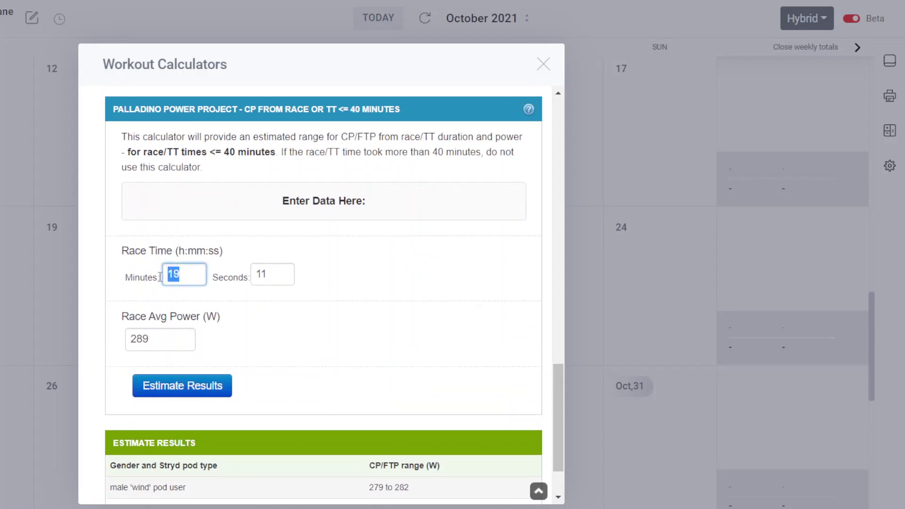
pyautogui.write('20')
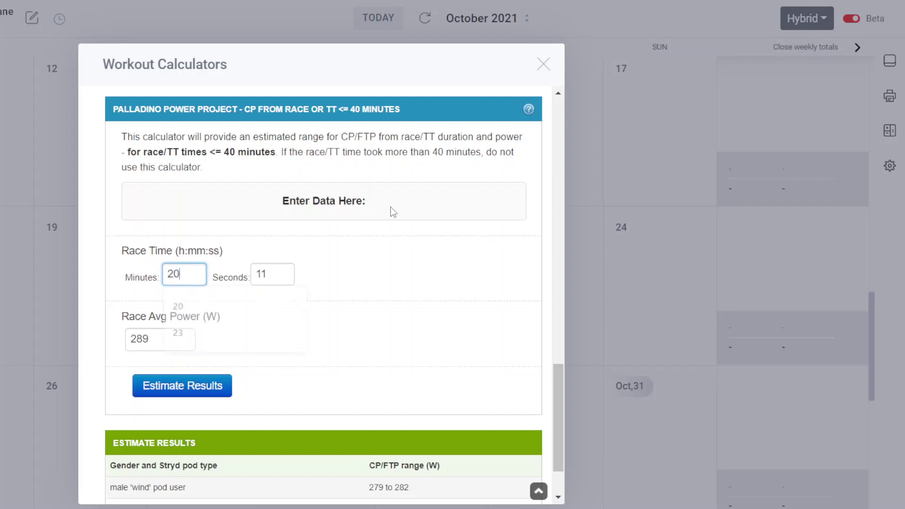
pyautogui.click(273, 275)
pyautogui.moveTo(273, 274); pyautogui.dragTo(235, 275)
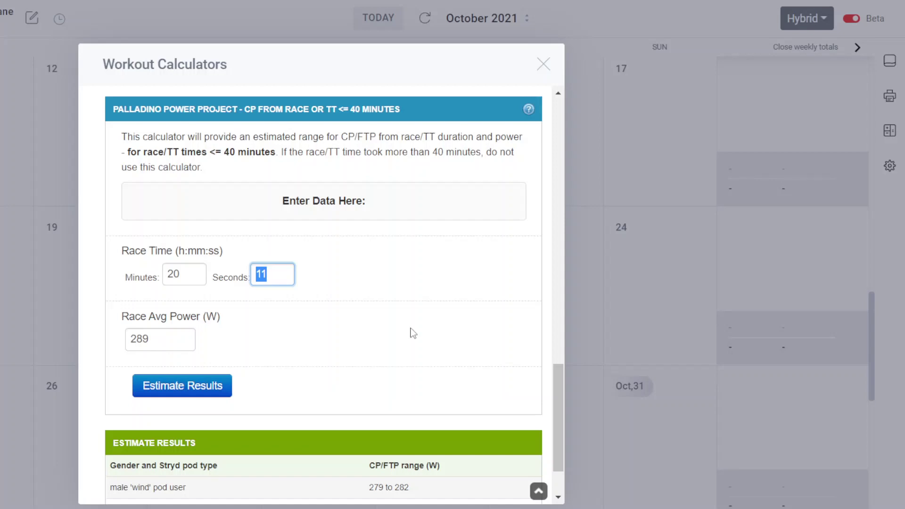
pyautogui.write('05')
# Step: Set the race average power to 190 W, recalculate the estimate and view the CP/FTP ranges by gender and pod type
pyautogui.click(163, 336)
pyautogui.moveTo(161, 337); pyautogui.dragTo(109, 338)
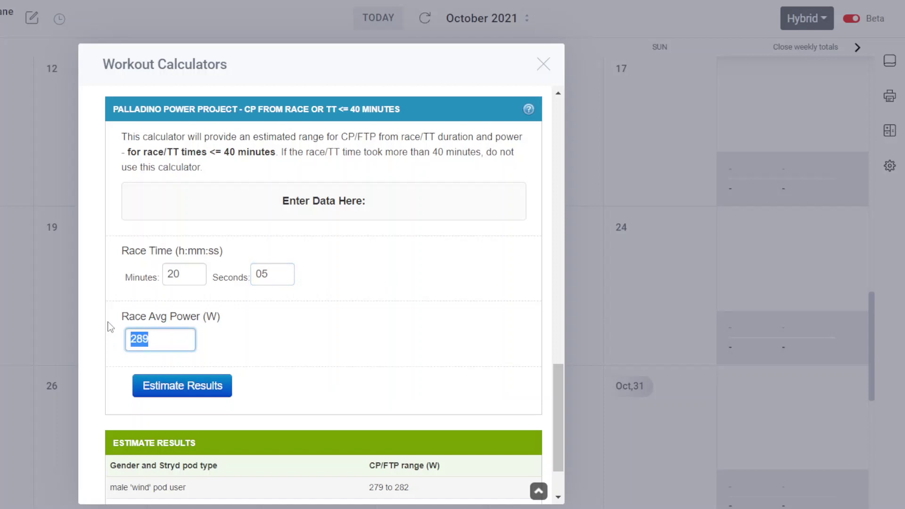
pyautogui.write('190')
pyautogui.click(181, 385)
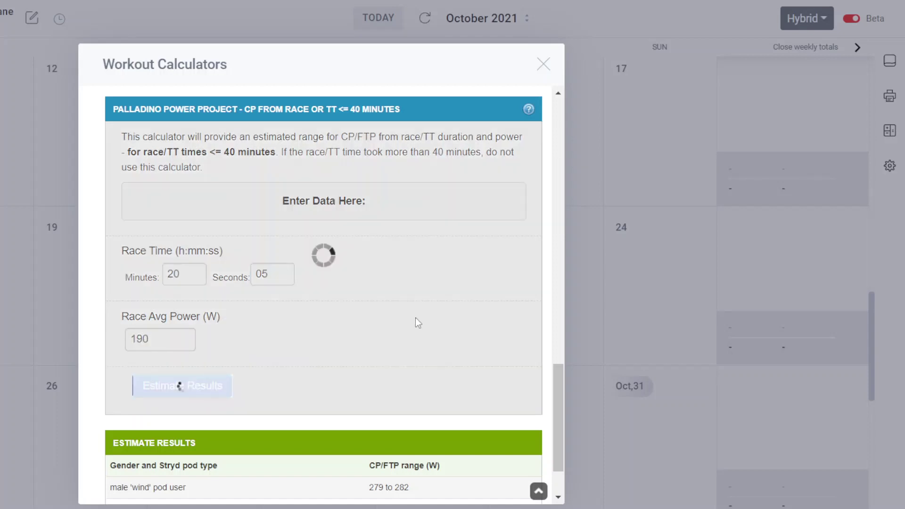
pyautogui.scroll(-6, 406, 289)
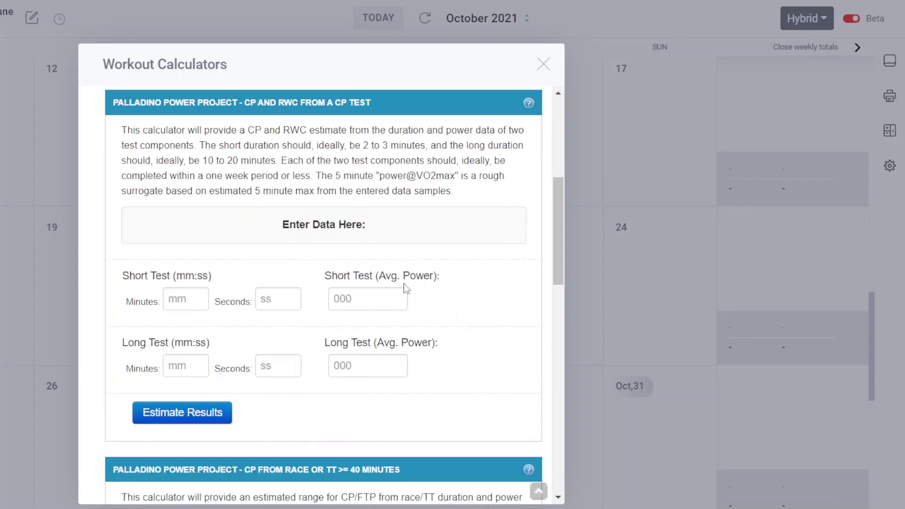
pyautogui.scroll(-9, 410, 294)
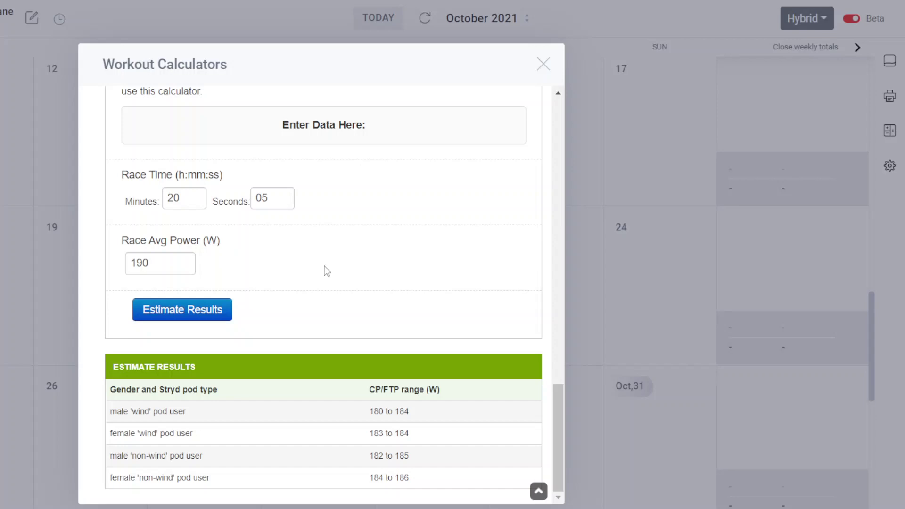
pyautogui.scroll(2, 325, 268)
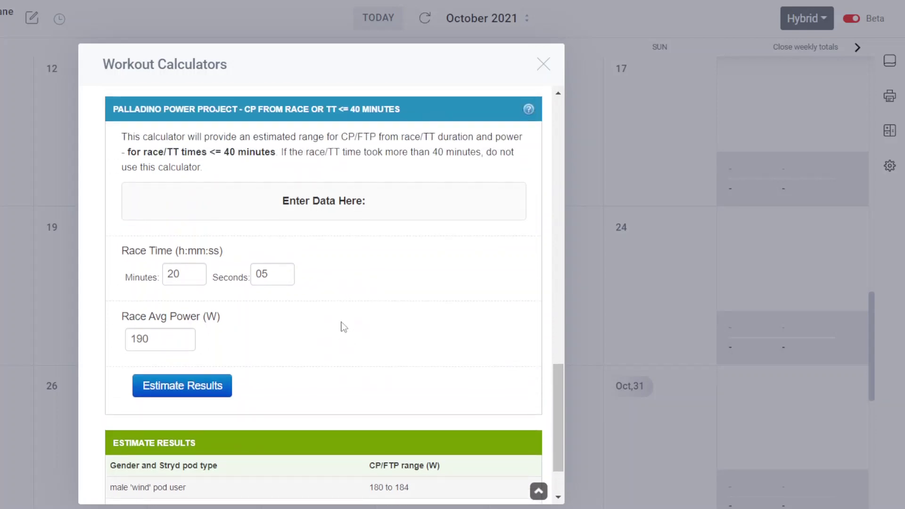